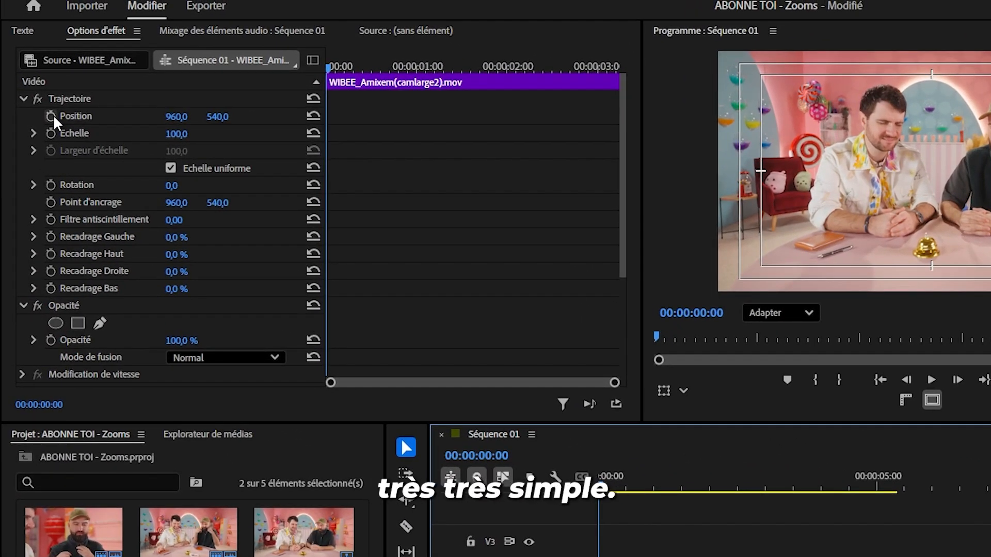
Start position and scale keyframes at the first clip's beginning, and set the scale to 120 at 00:00:03:10
left_click(58, 114)
left_click(50, 133)
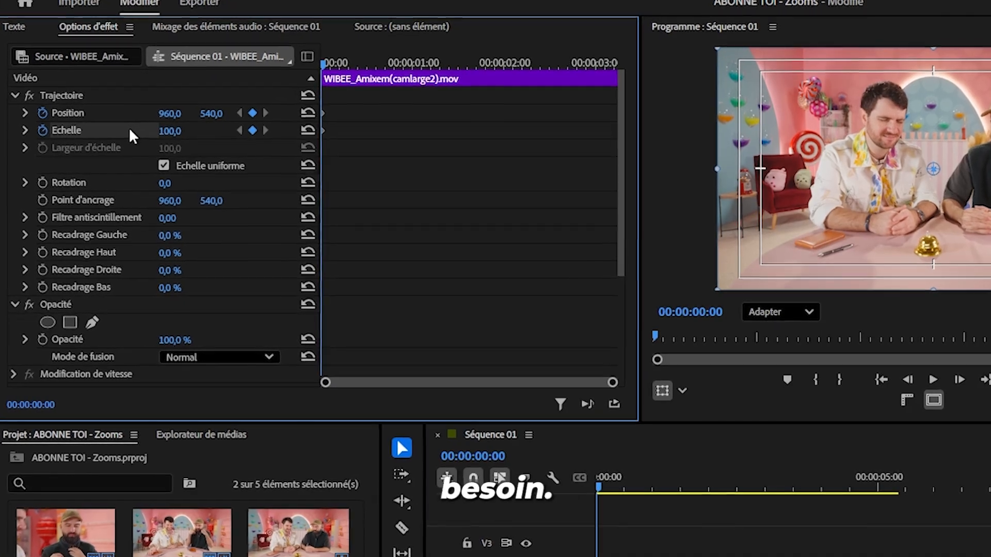
left_click_drag(352, 55, 608, 73)
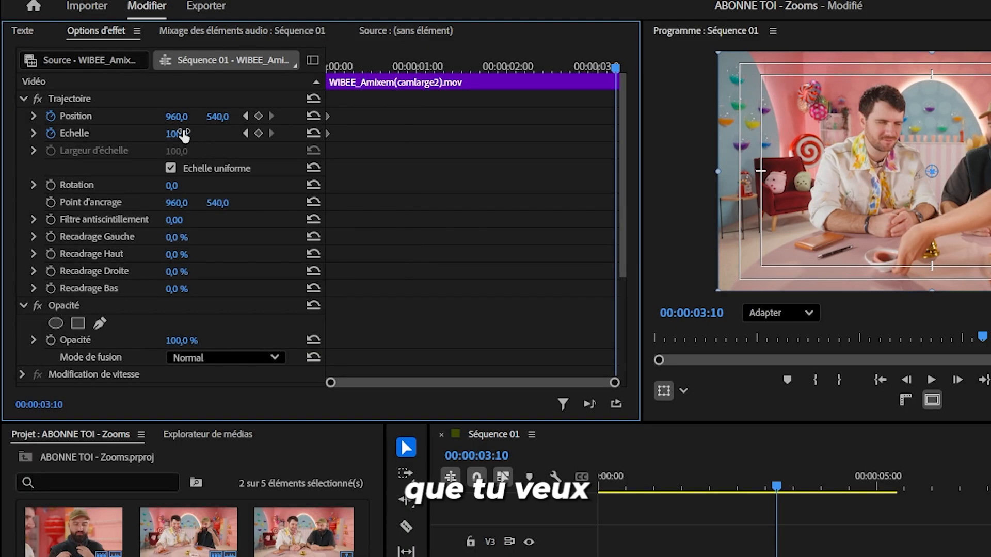
left_click(185, 136)
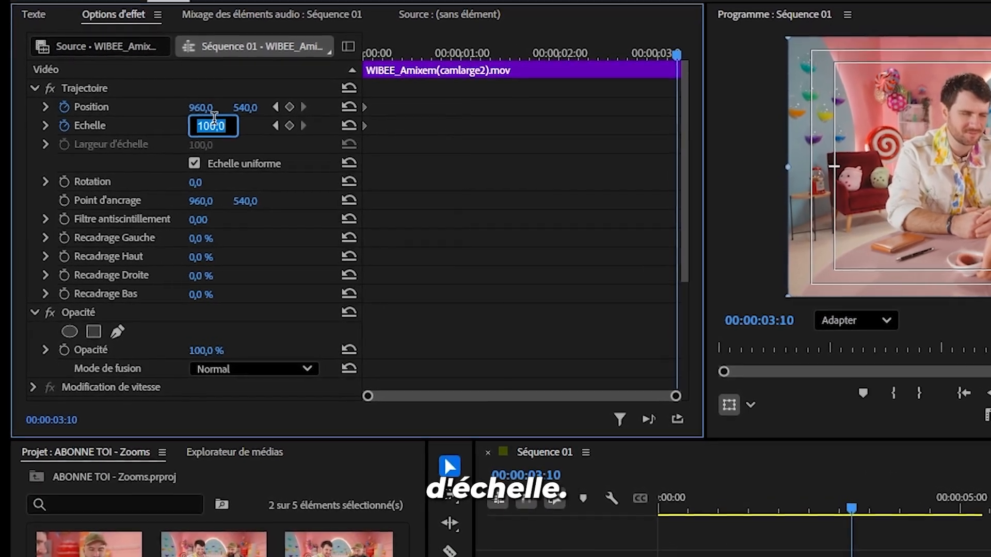
type("120")
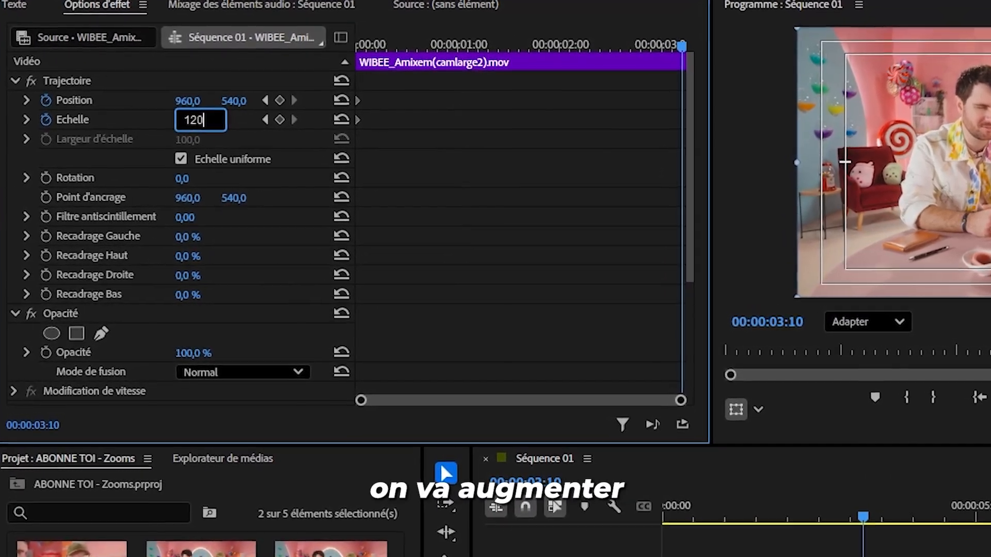
key("Return")
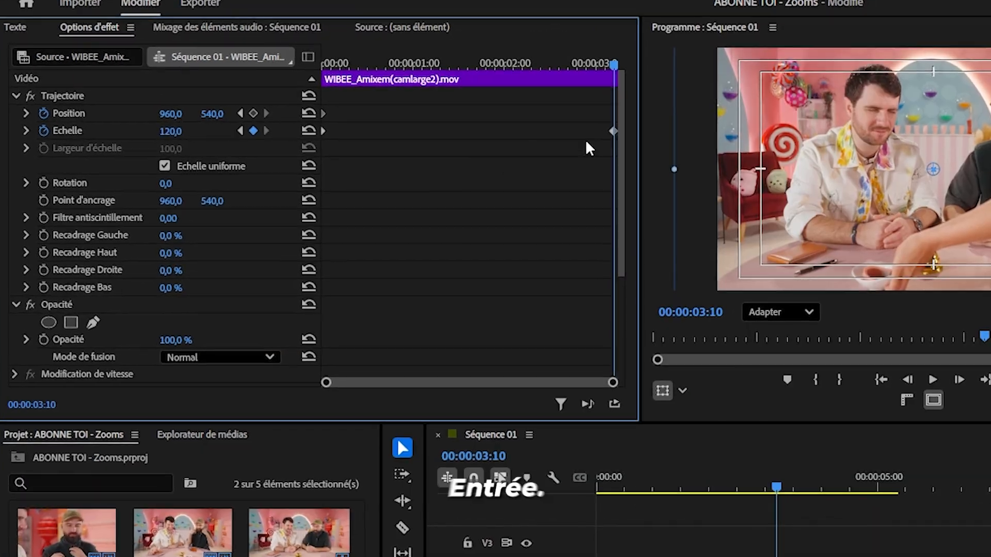
Play the sequence from the start to preview the zoom-in
left_click_drag(613, 64, 246, 102)
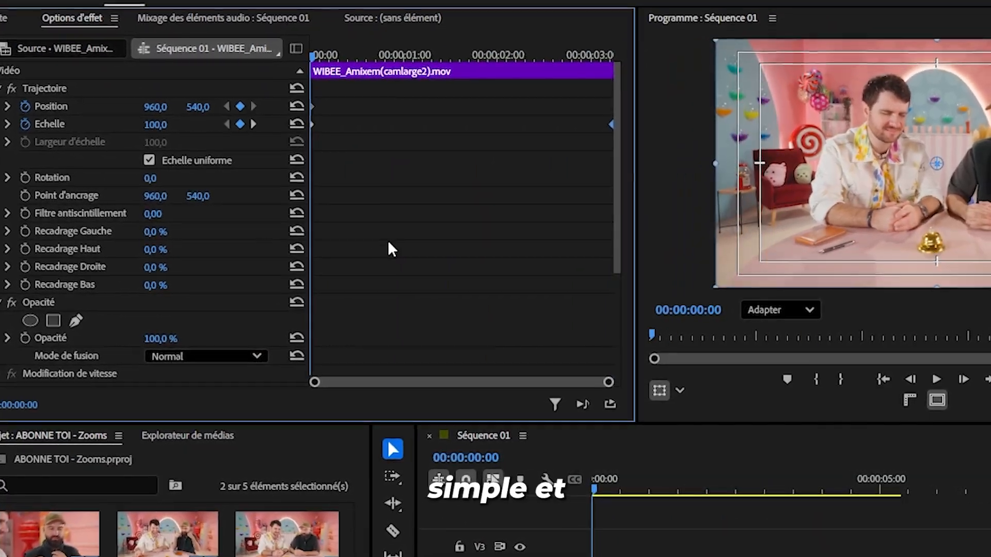
key("space")
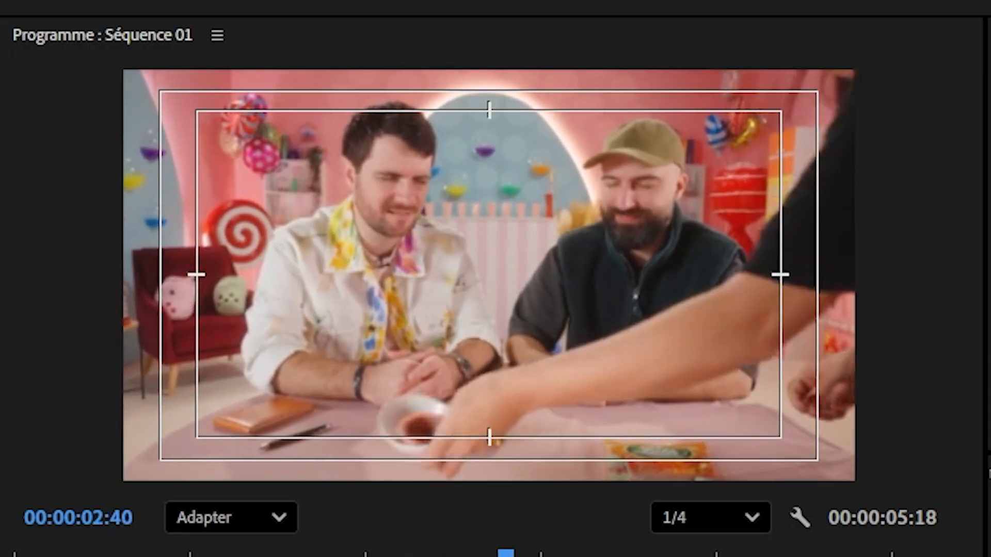
key("space")
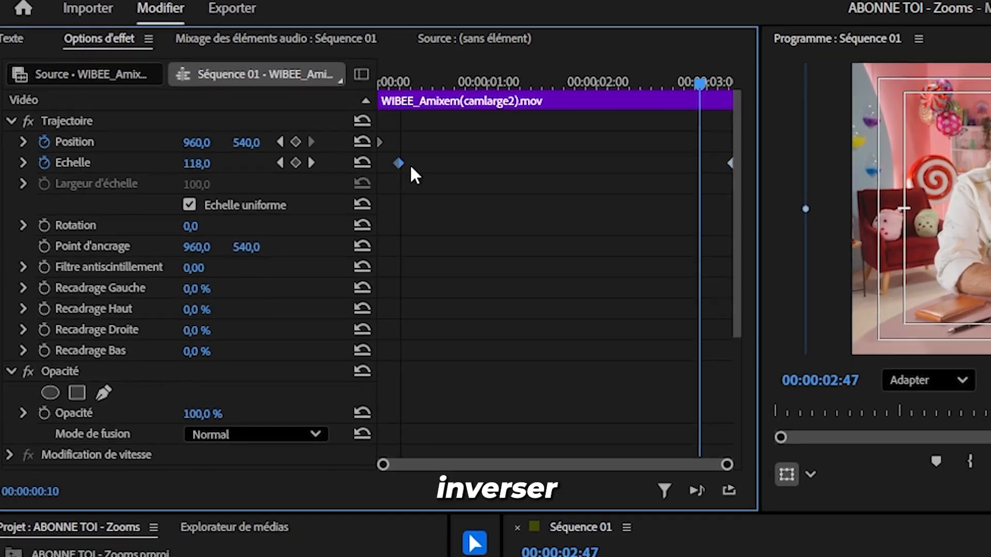
Swap the first clip's two scale keyframes to reverse the zoom
left_click_drag(412, 167, 624, 175)
left_click_drag(730, 163, 378, 168)
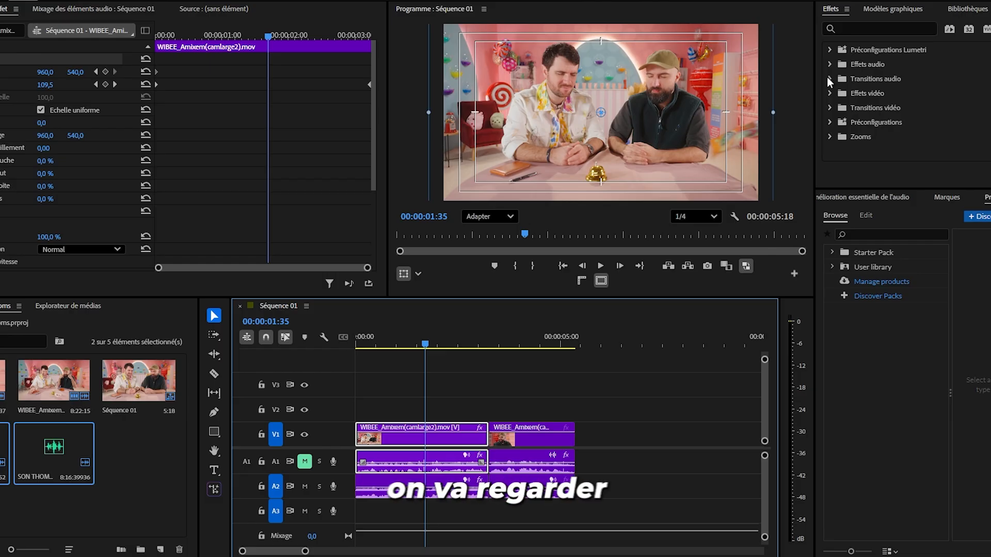
Search the effects for "transformation" and apply the Transformation video effect to the first clip
left_click(900, 26)
type("transformation")
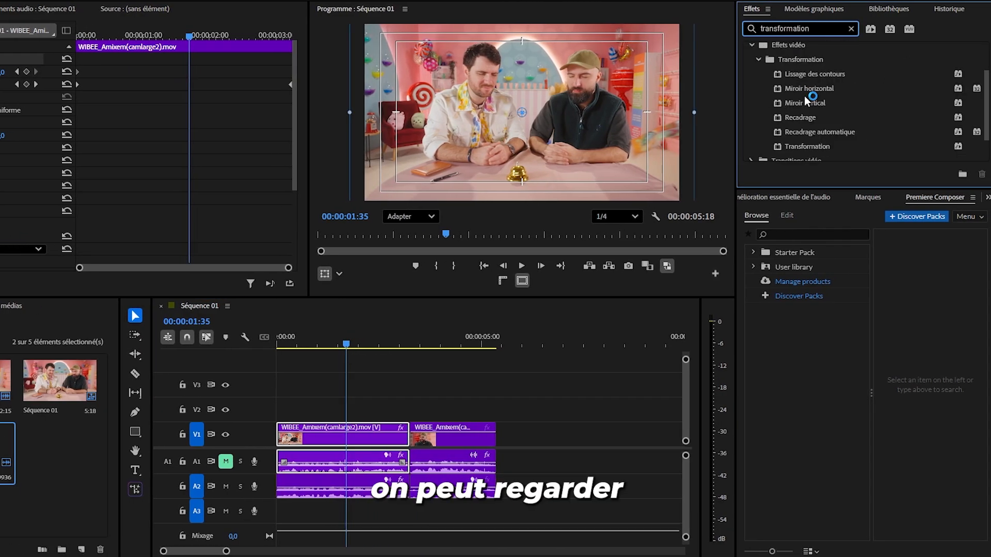
scroll(809, 108, "down", 1)
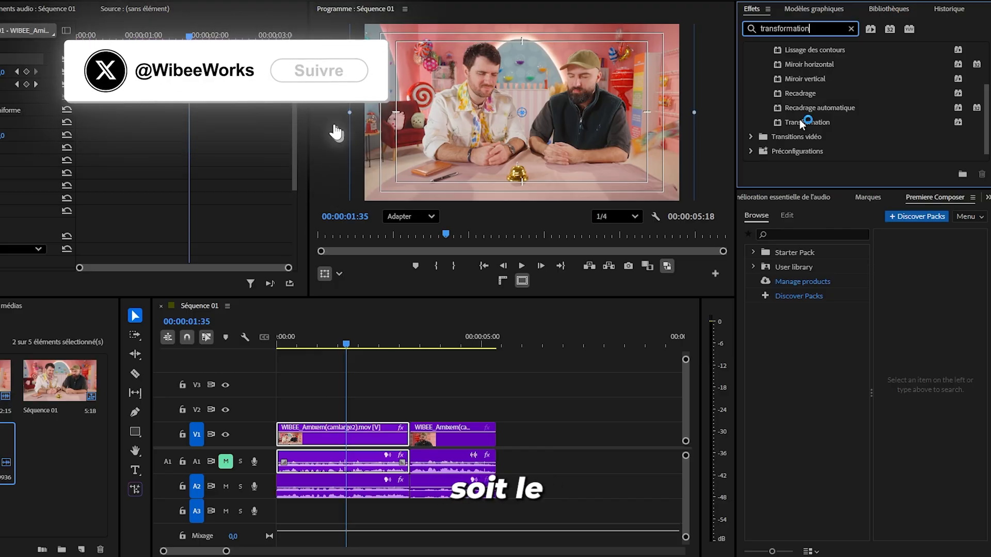
left_click(800, 122)
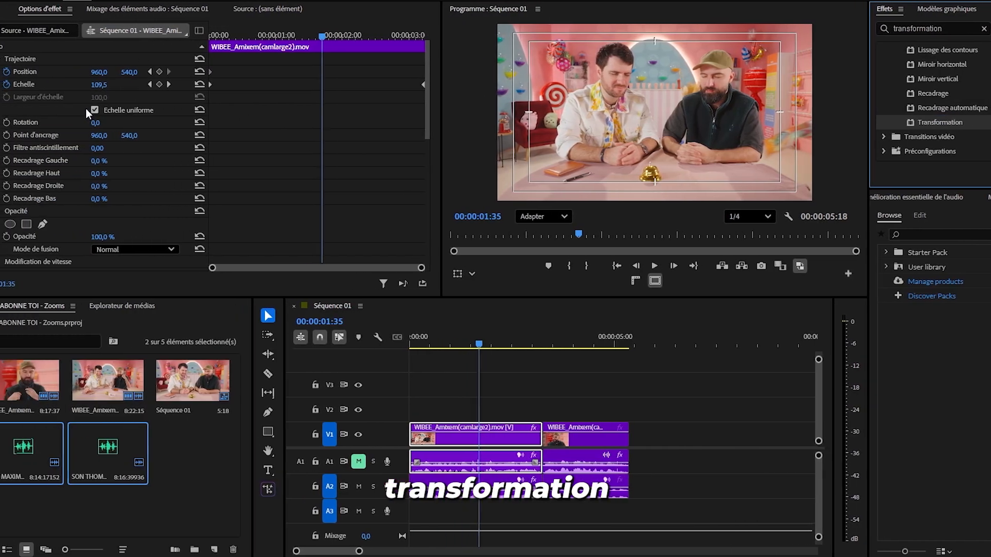
Remove the scale keyframes from the first clip's Trajectoire settings and set that scale to 100
left_click(7, 84)
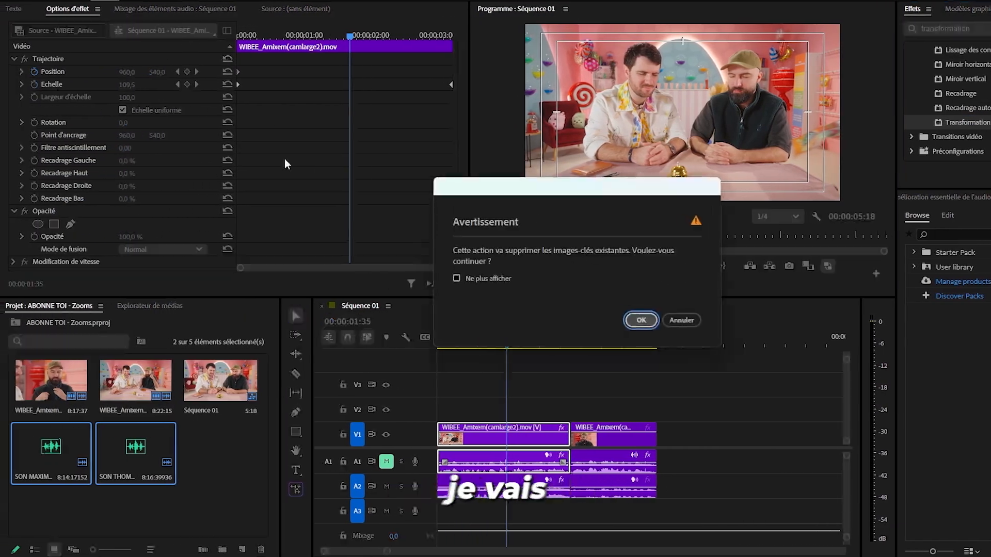
left_click(638, 320)
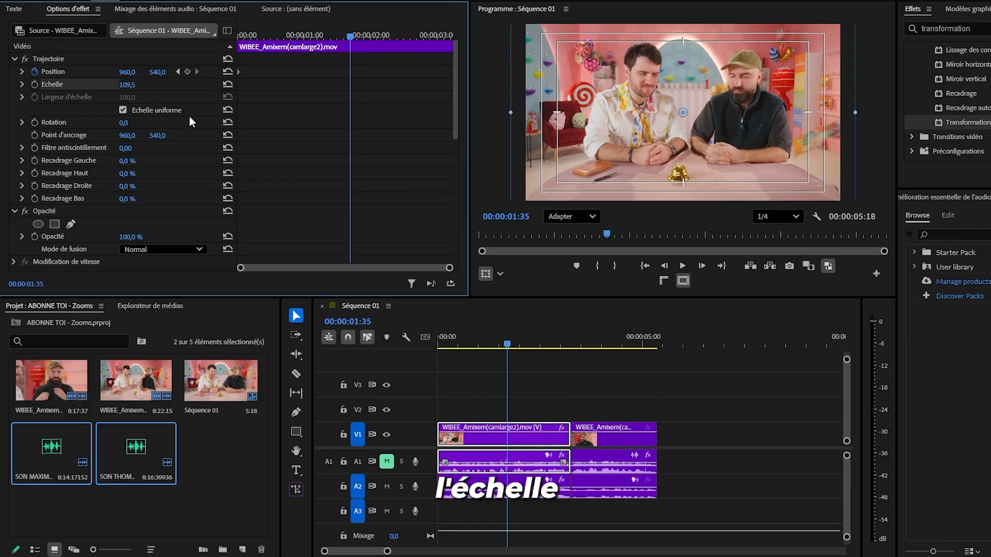
type("1")
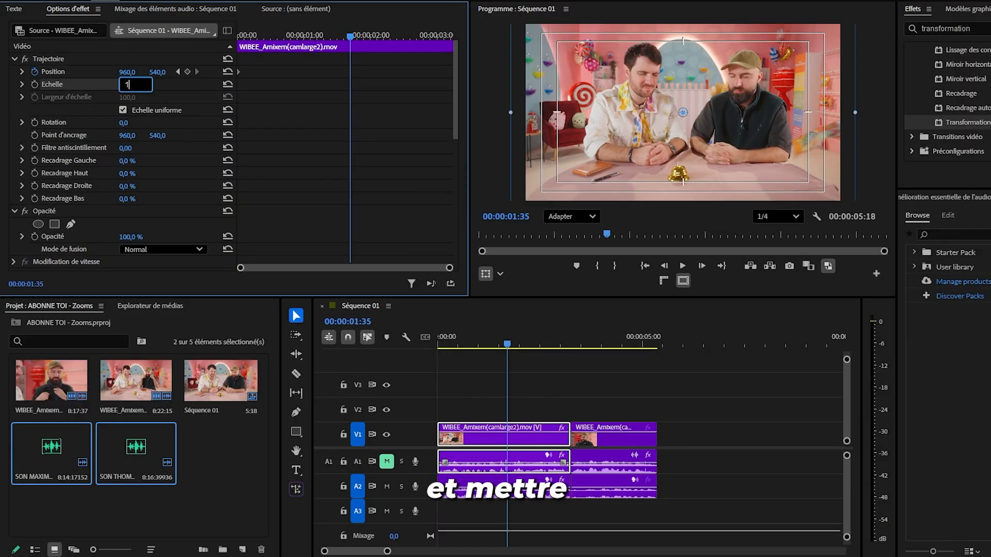
type("00")
key("Return")
scroll(444, 194, "down", 5)
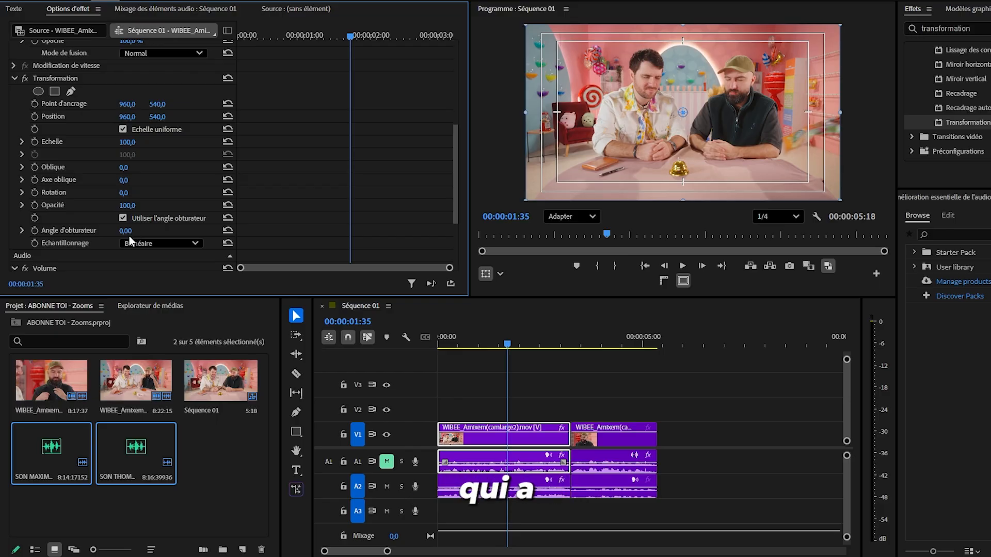
left_click(34, 144)
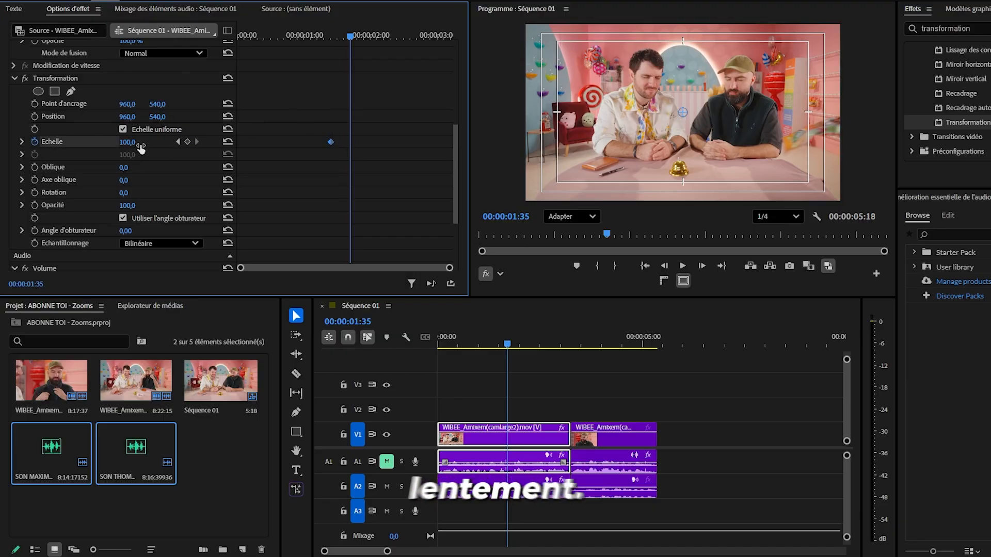
left_click(34, 116)
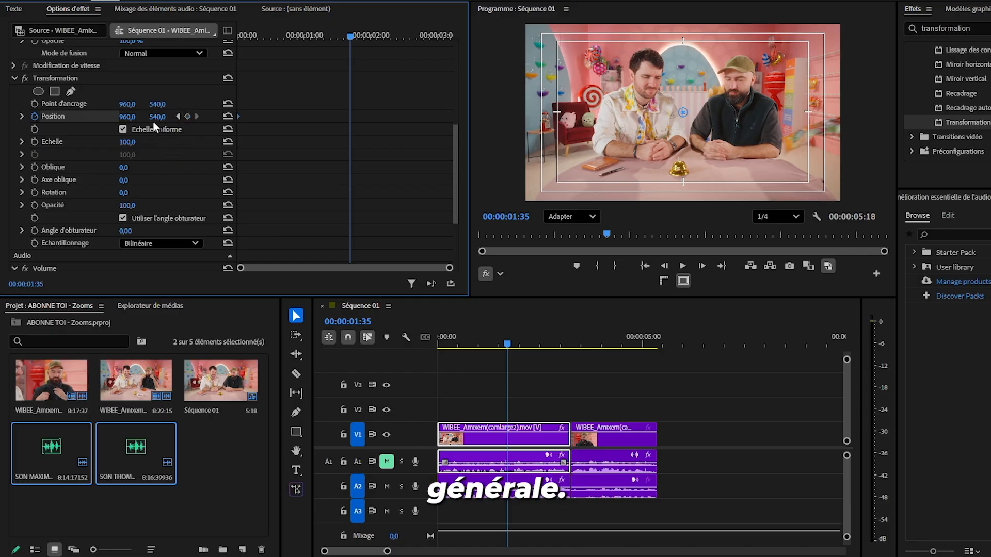
key("ctrl+z")
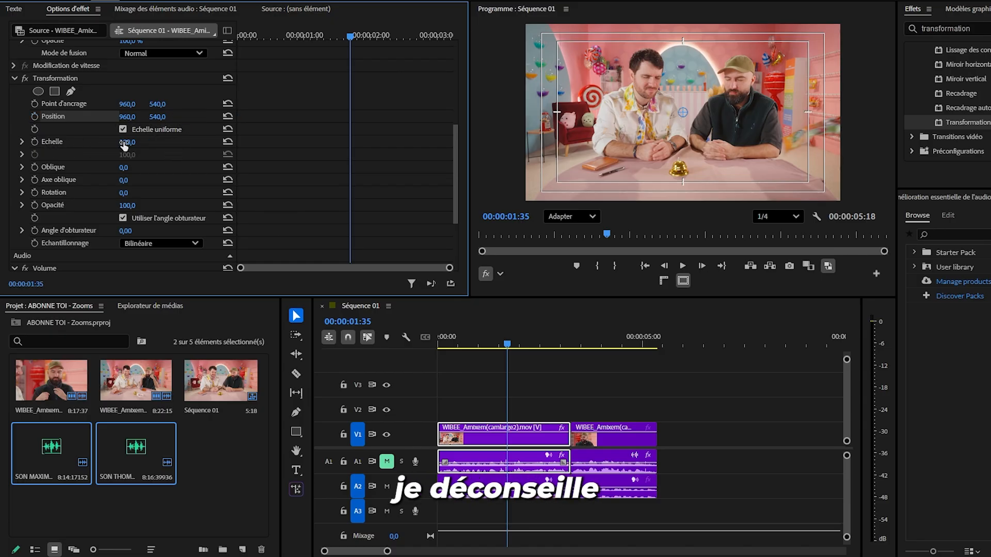
key("ctrl+z")
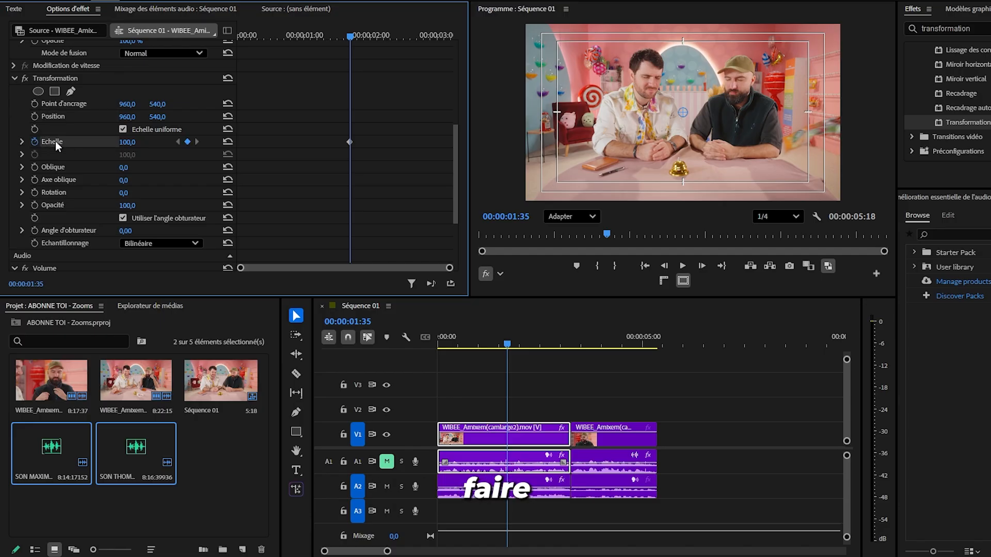
Keyframe the Transformation effect's scale at 170, and its horizontal position at 1582 at the start and 327 at 00:00:01:35
left_click_drag(120, 146, 319, 144)
left_click(35, 117)
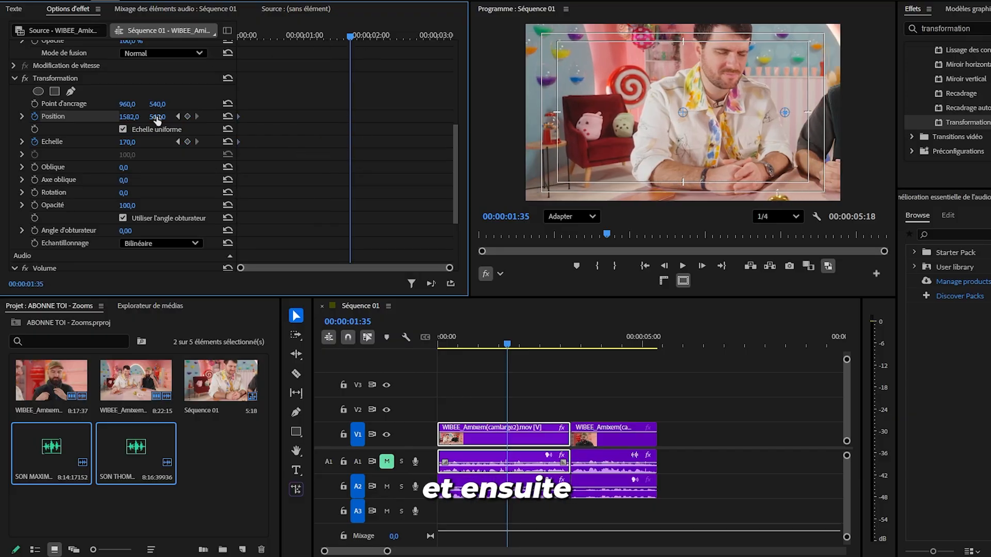
left_click_drag(130, 118, 110, 116)
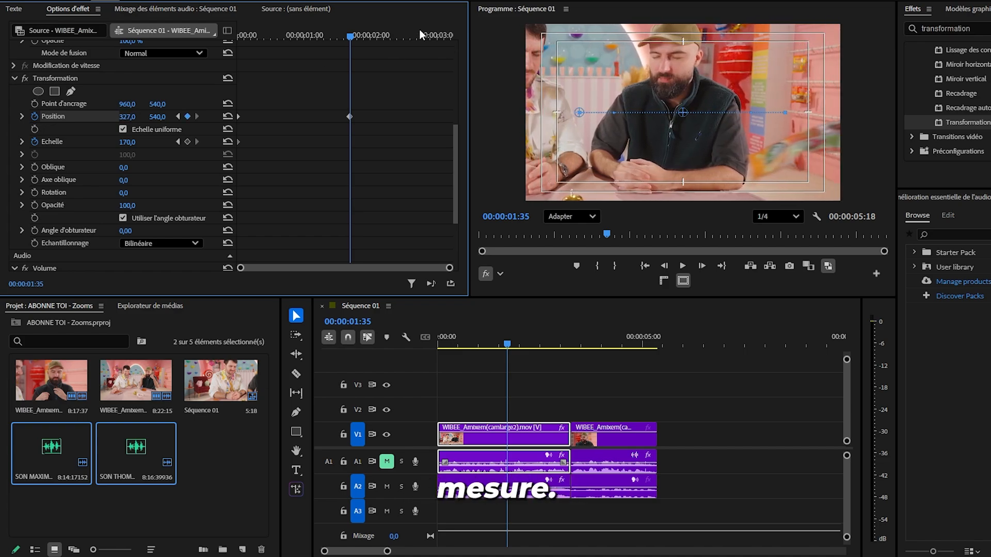
Play the sequence from the start to preview the horizontal pan between the two people
key("Home")
key("space")
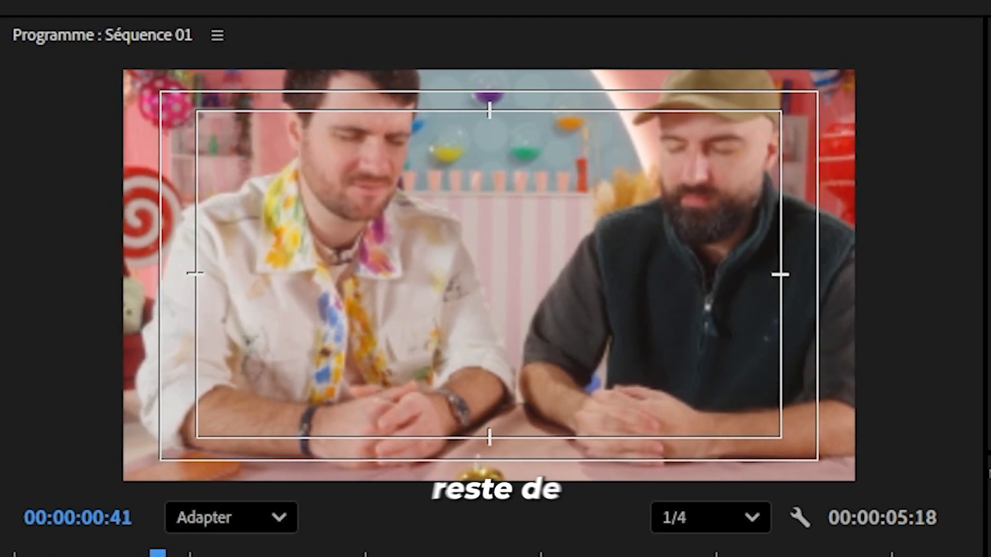
key("space")
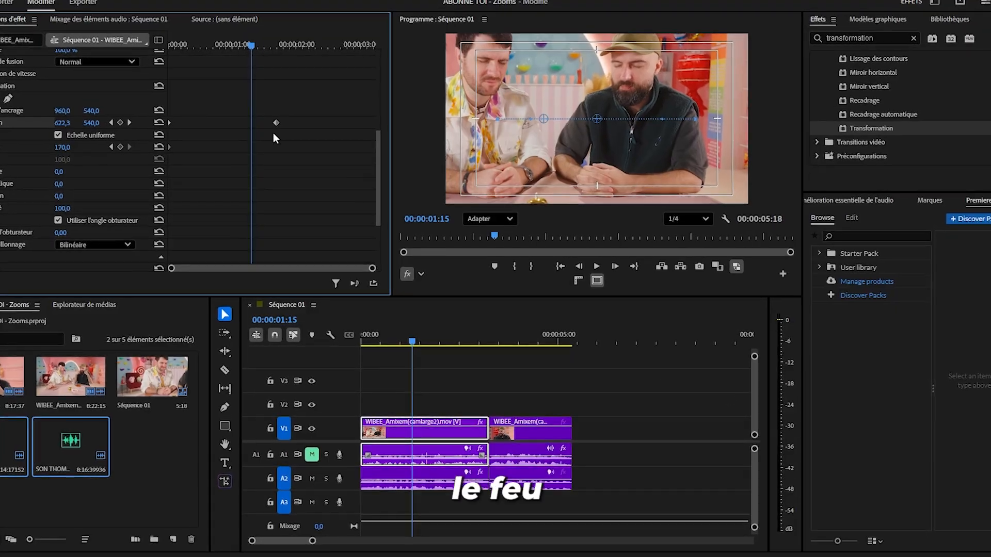
Move the second position keyframe earlier to 00:00:00:32 and set the Transformation effect's shutter angle to 360 for motion blur
left_click_drag(277, 123, 209, 124)
left_click_drag(250, 47, 187, 51)
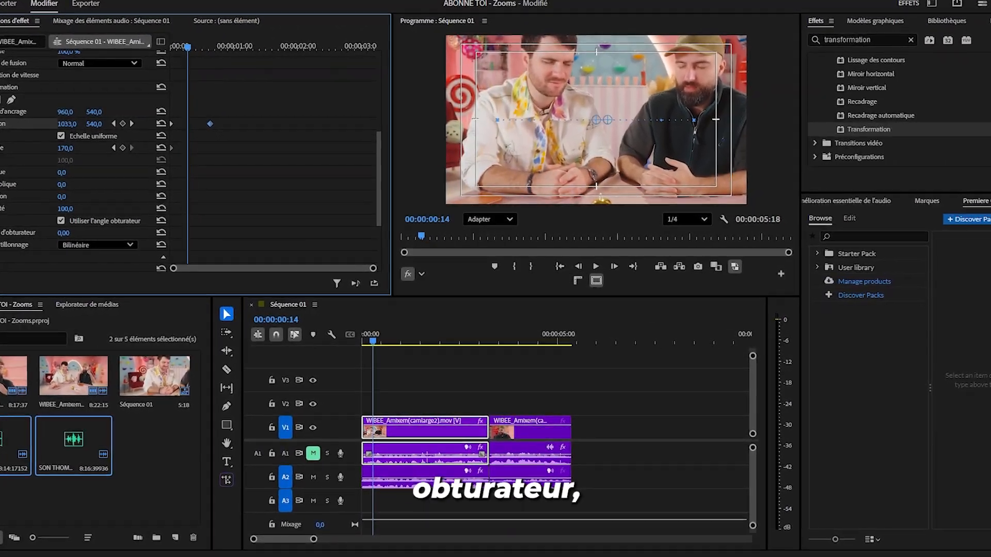
left_click(64, 232)
type("360")
key("Return")
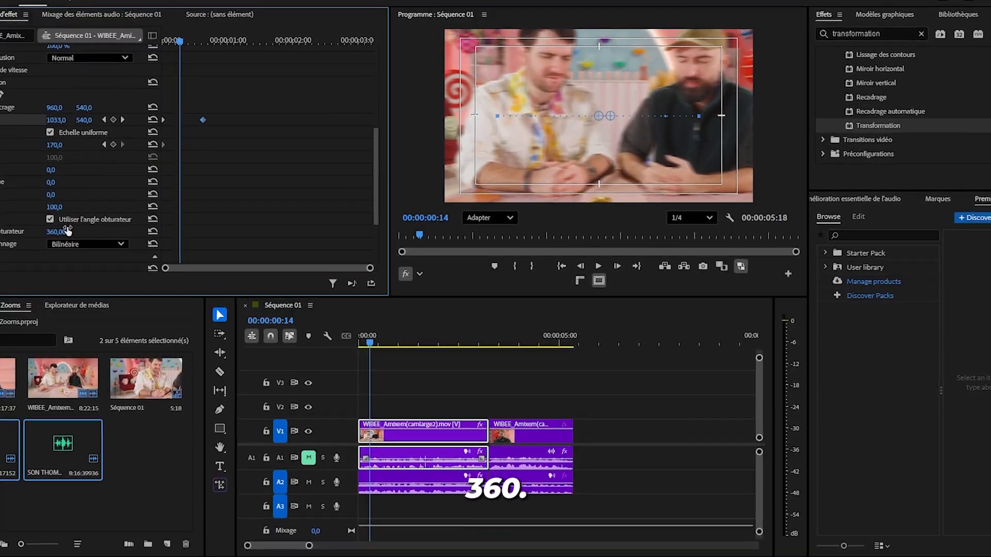
left_click_drag(192, 52, 128, 67)
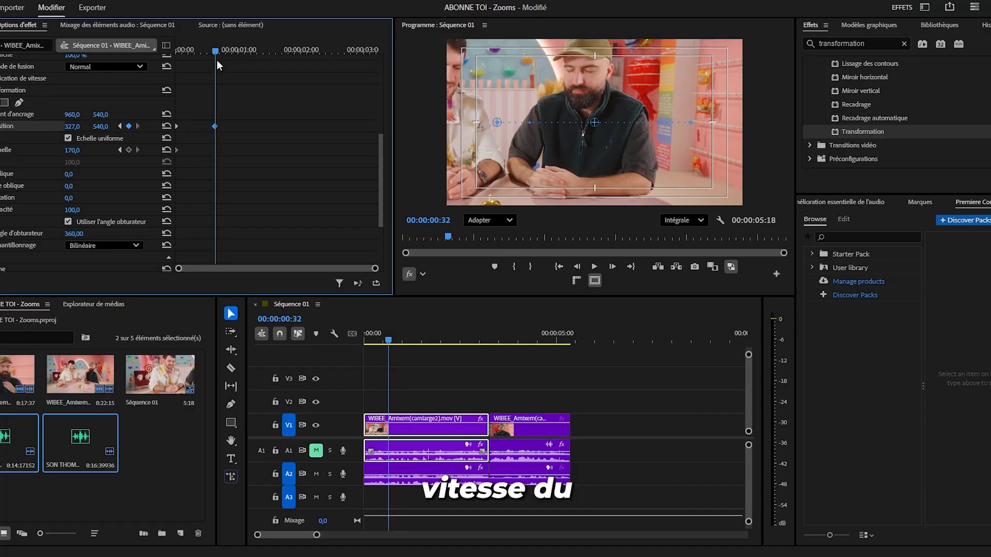
key("space")
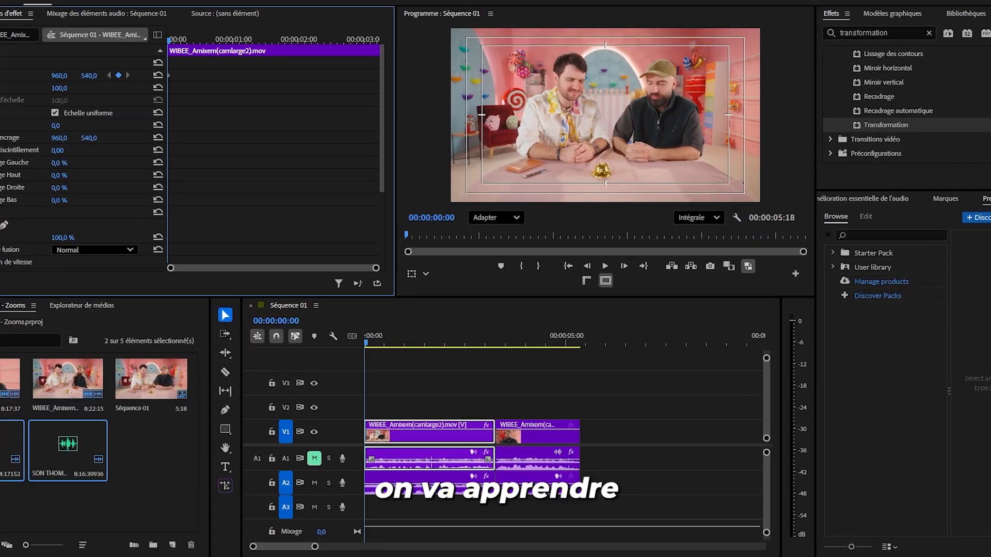
Animate the first clip's Trajectoire scale with a keyframe at the start and a value of 125 at 00:00:01:34
left_click(8, 89)
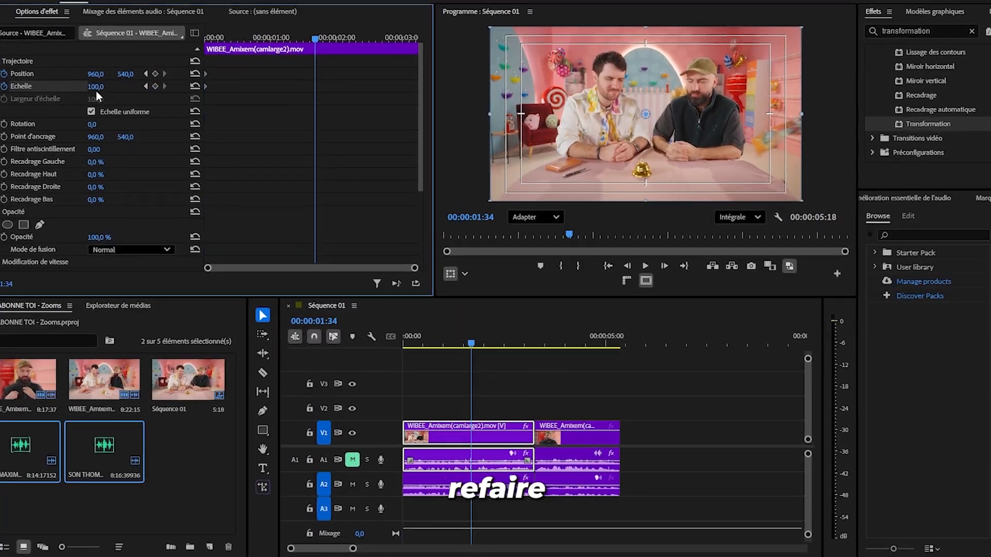
left_click(96, 90)
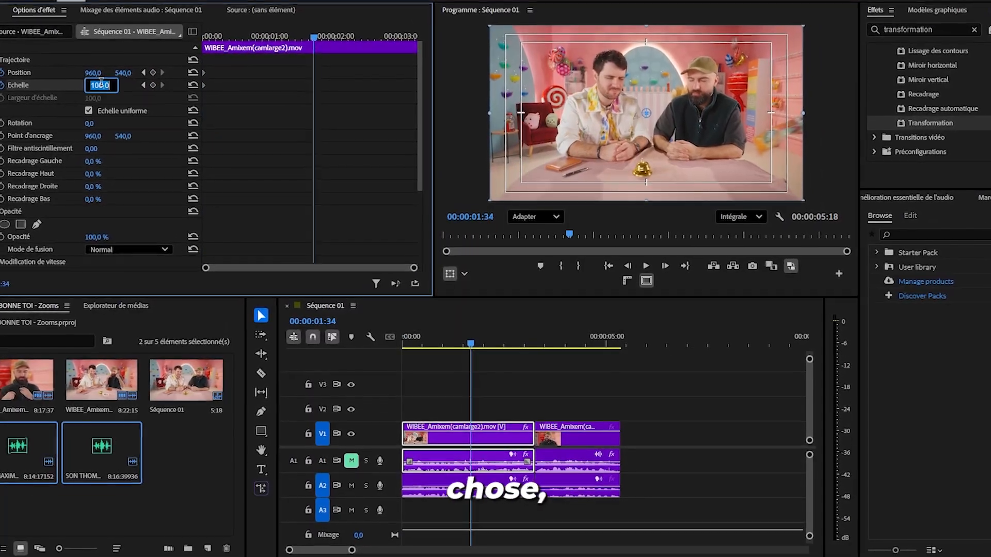
type("125")
key("Return")
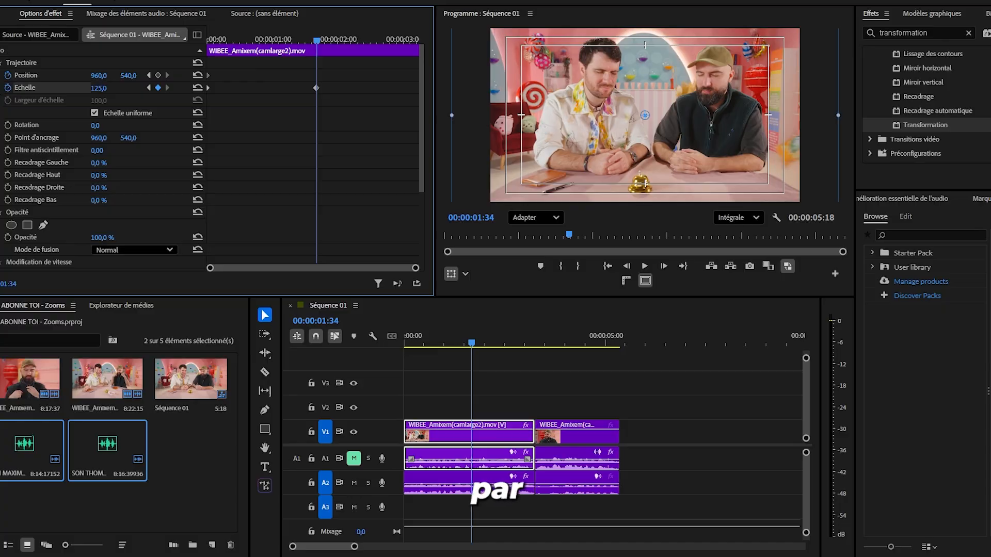
Ease the two Trajectoire scale keyframes by shaping their velocity graph into a smooth central peak, and return the playhead to the start
left_click(2, 88)
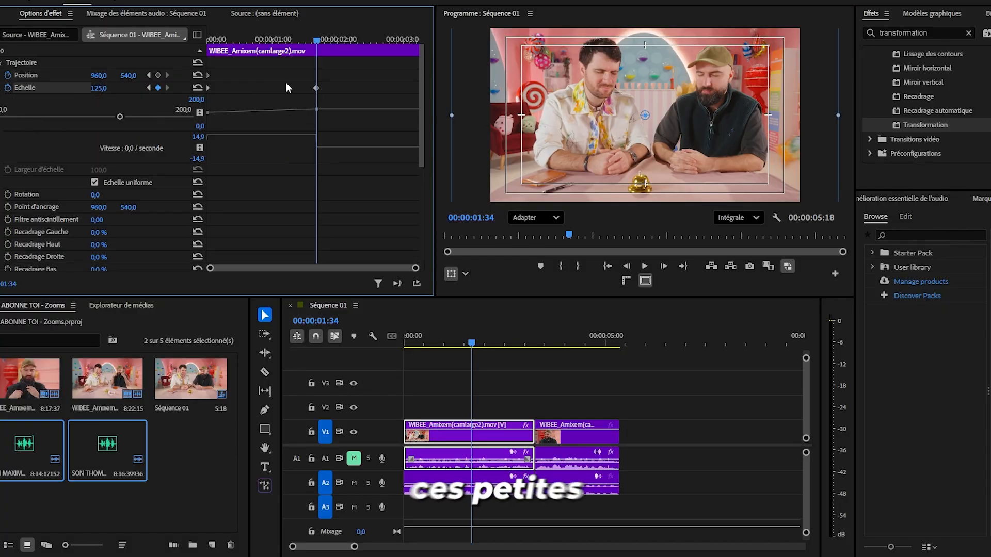
left_click(316, 88)
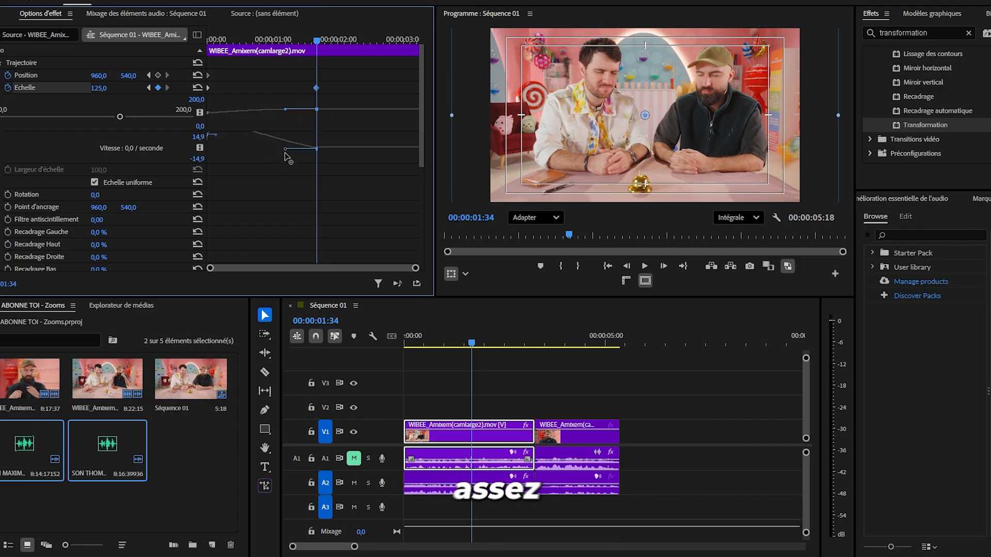
left_click_drag(258, 149, 271, 155)
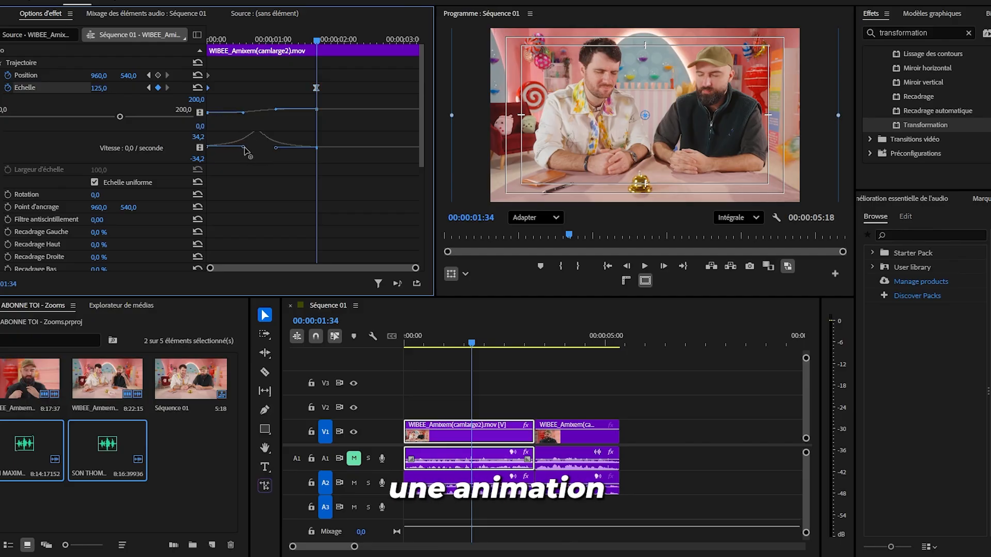
left_click_drag(303, 41, 181, 39)
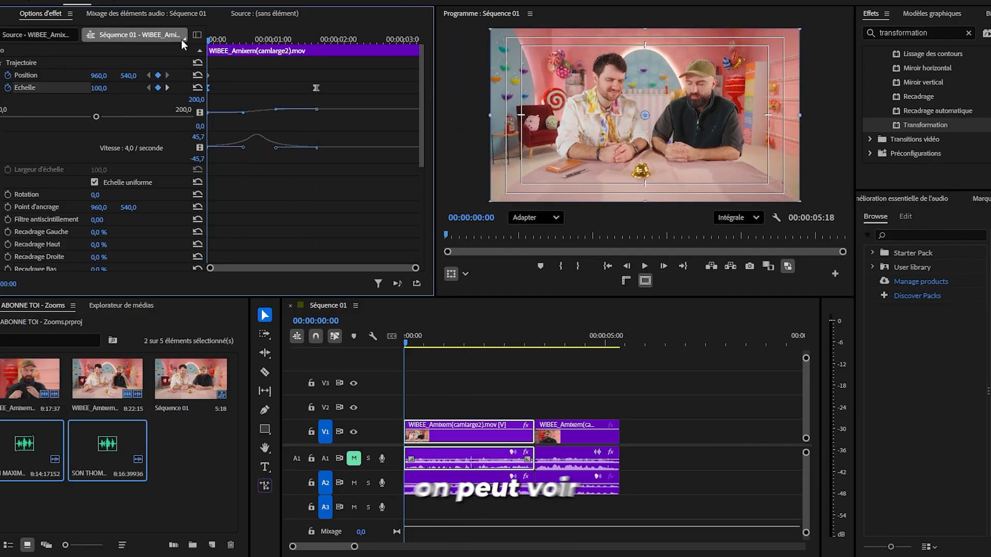
Play the zoom, reverse the first clip's scale animation into a zoom-out ending at 100, and ease its velocity curve
key("space")
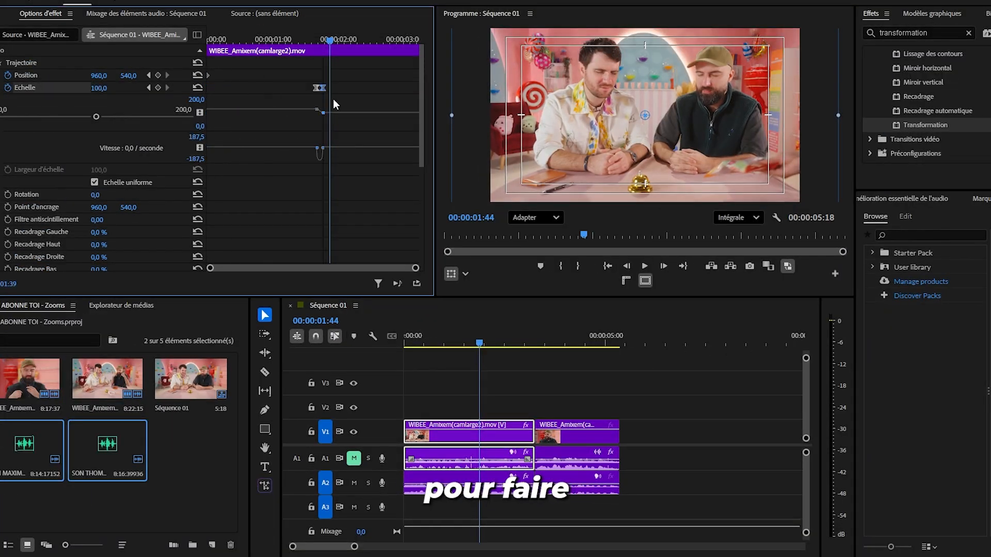
left_click_drag(347, 88, 328, 87)
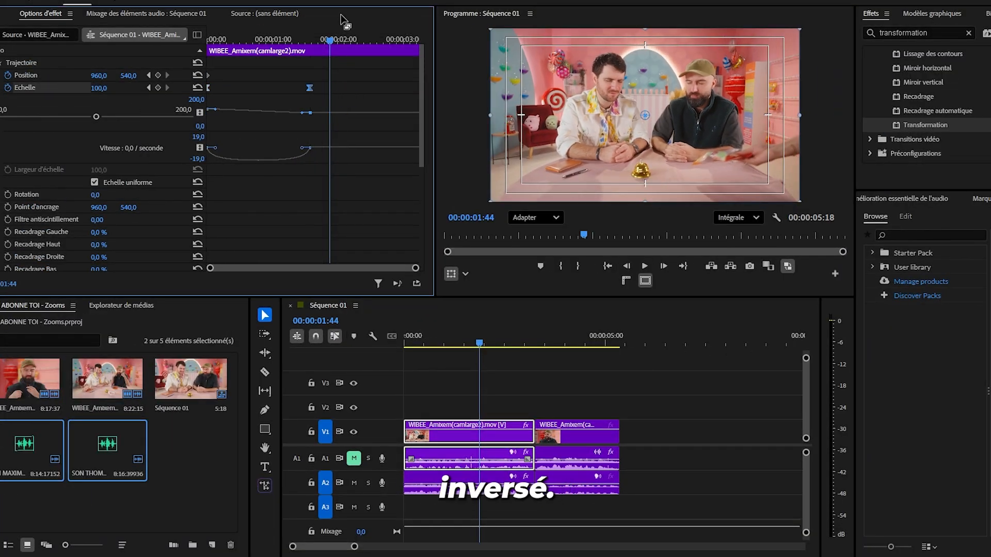
left_click_drag(330, 39, 306, 39)
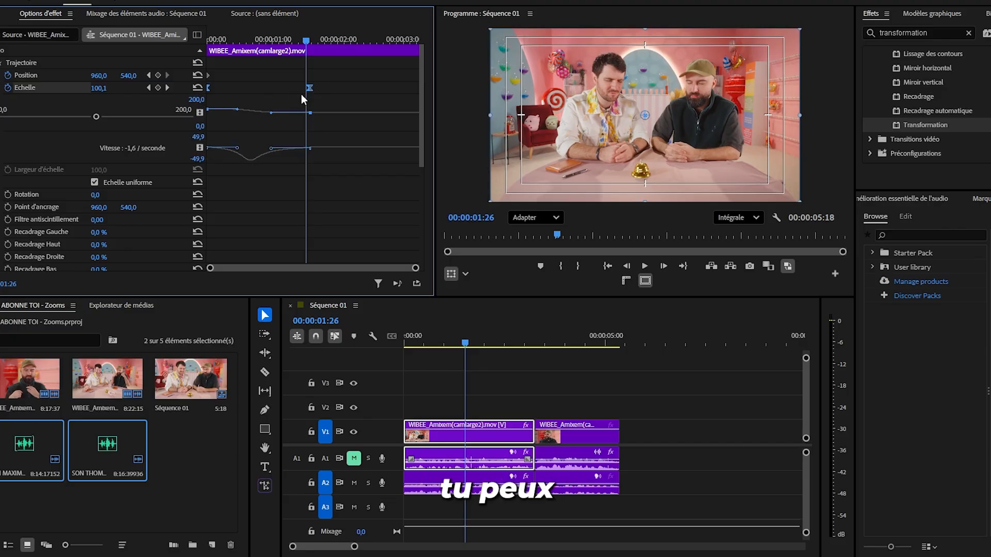
right_click(313, 87)
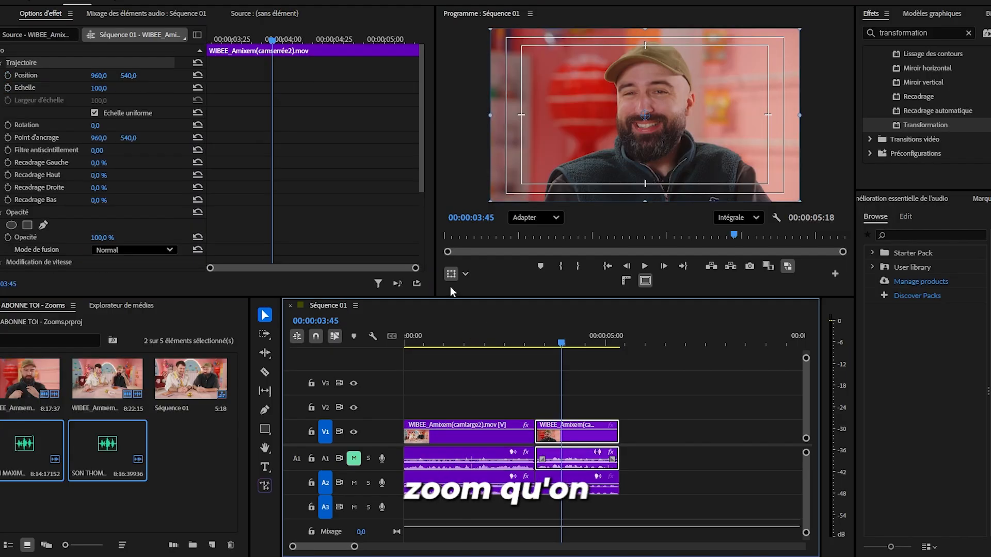
Enable scale and rotation keyframes on the second clip and move both to the clip's start
left_click(8, 87)
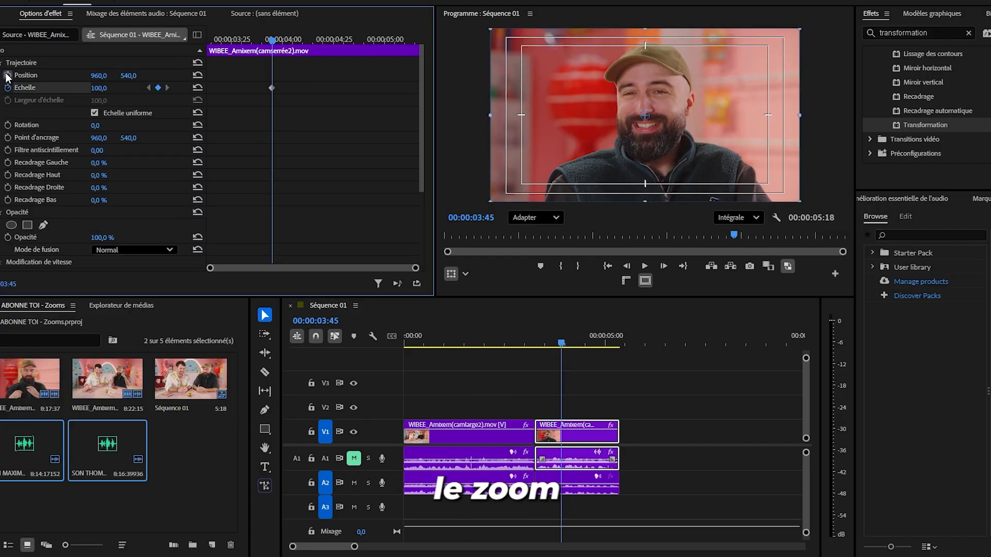
left_click(7, 75)
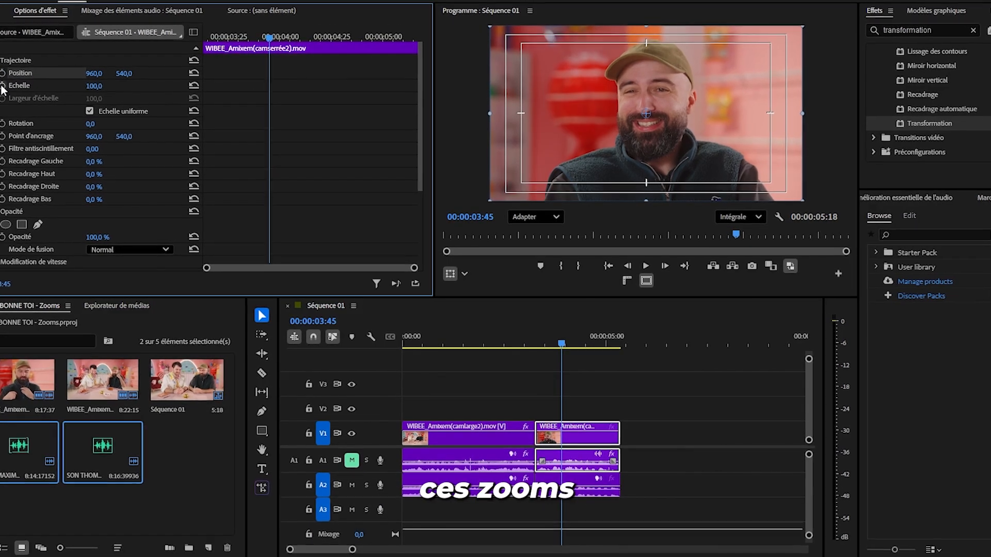
left_click(8, 88)
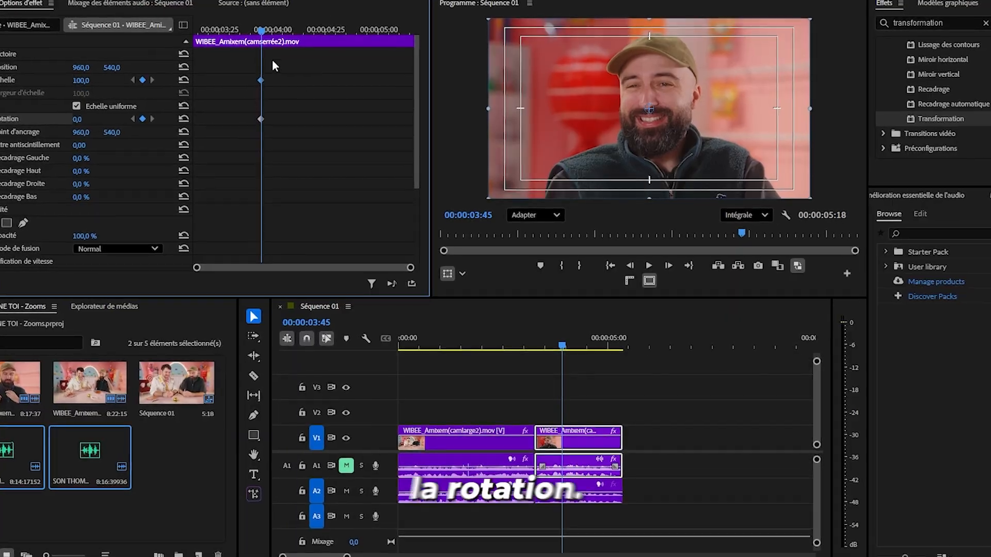
left_click_drag(271, 62, 272, 150)
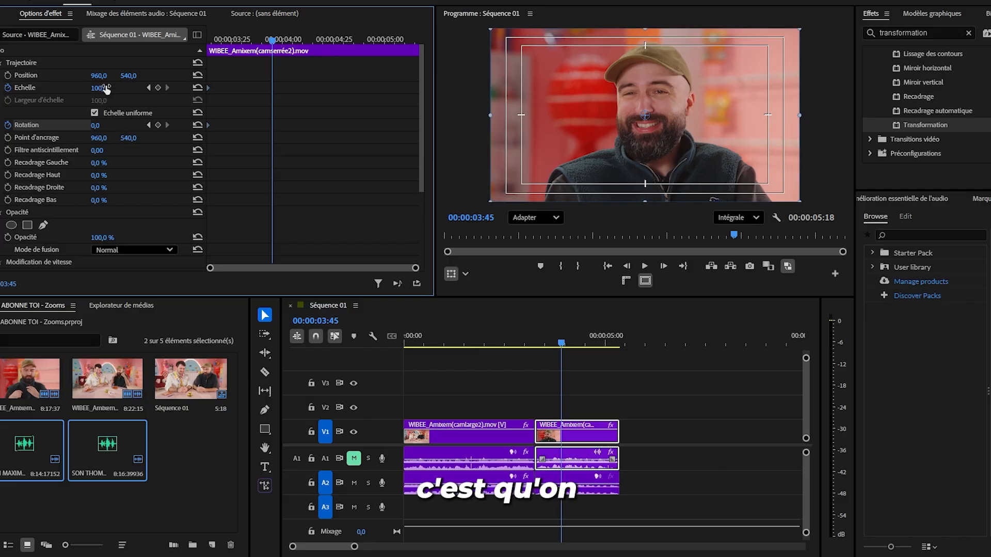
Animate the second clip to scale 31 and rotation 35° at 00:00:05:12 with eased velocity curves, and play it back
left_click_drag(119, 89, 107, 88)
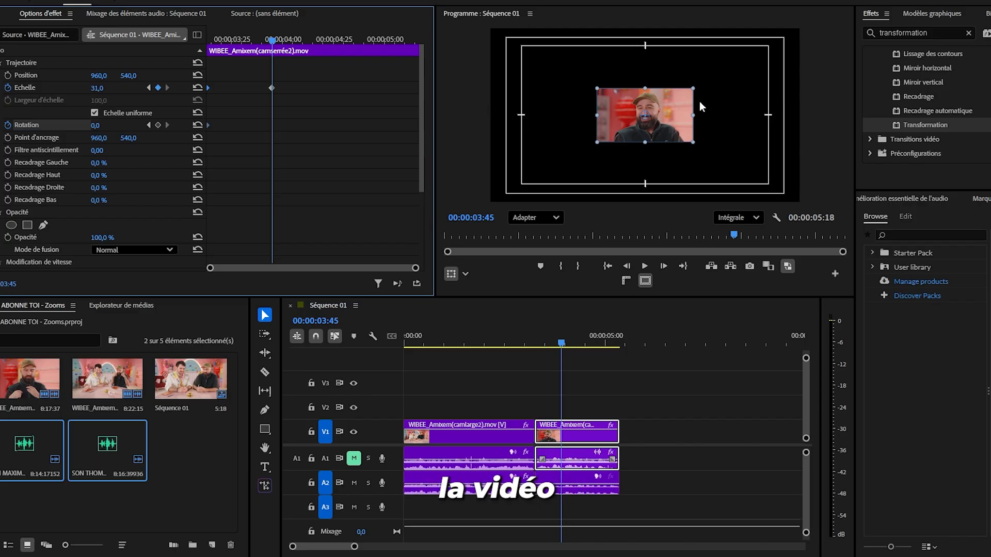
left_click(0, 87)
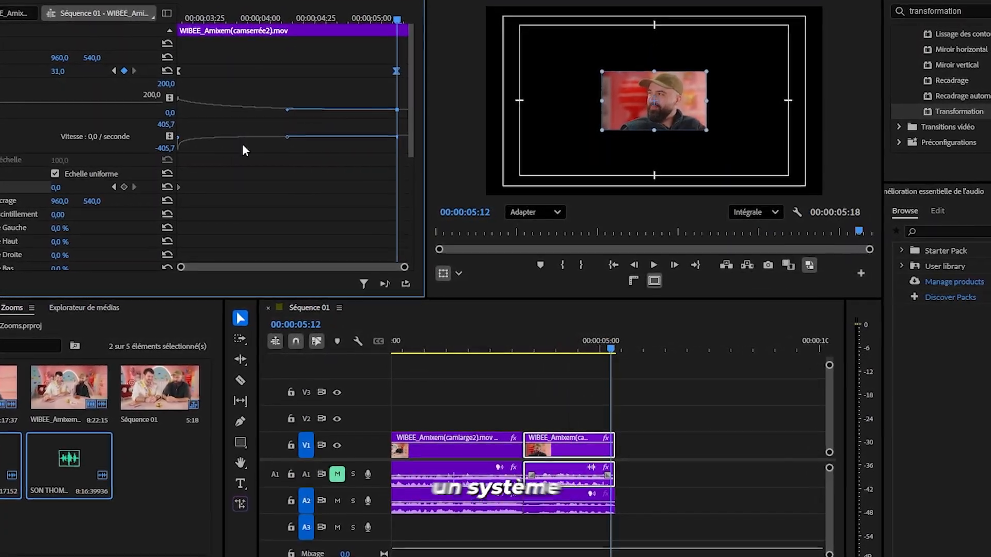
left_click(44, 185)
type("35")
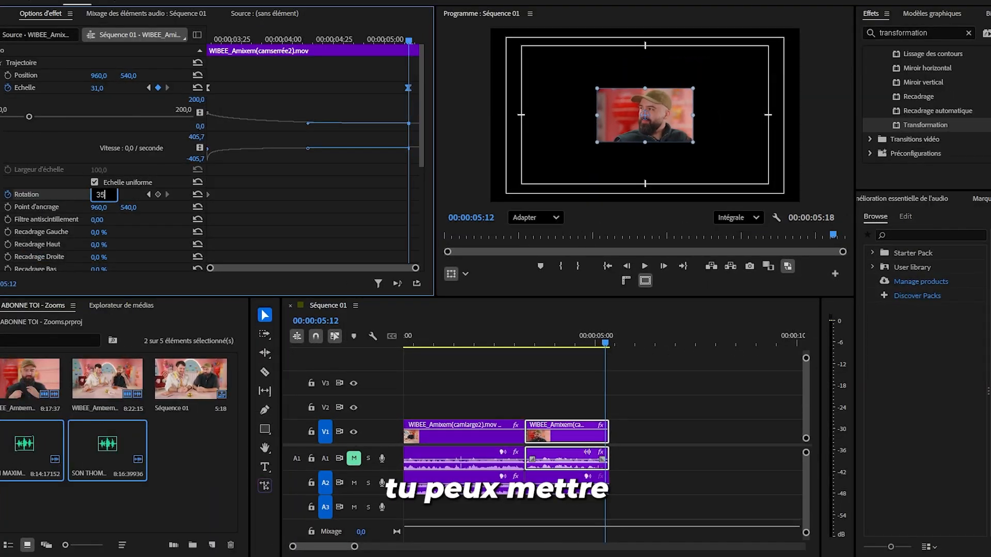
left_click(8, 196)
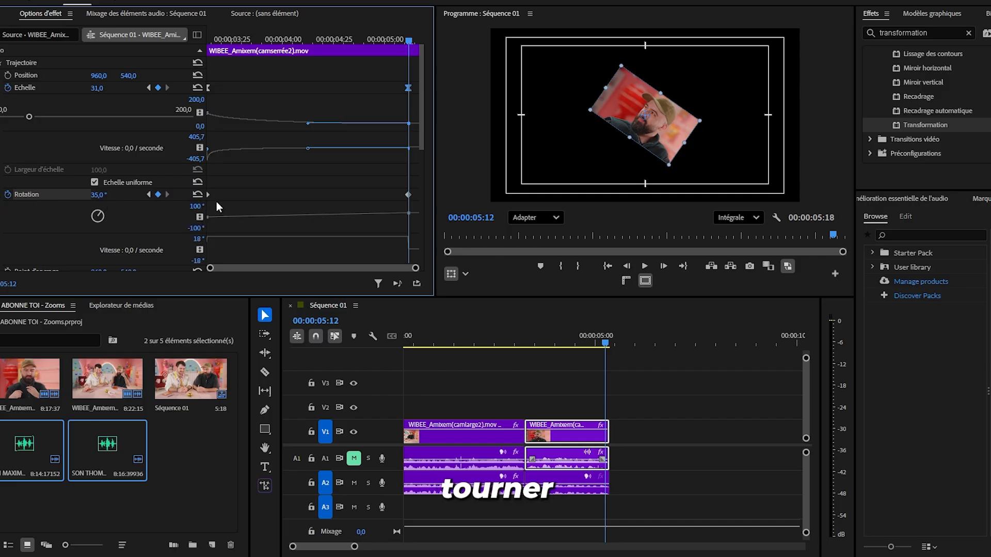
scroll(329, 222, "down", 1)
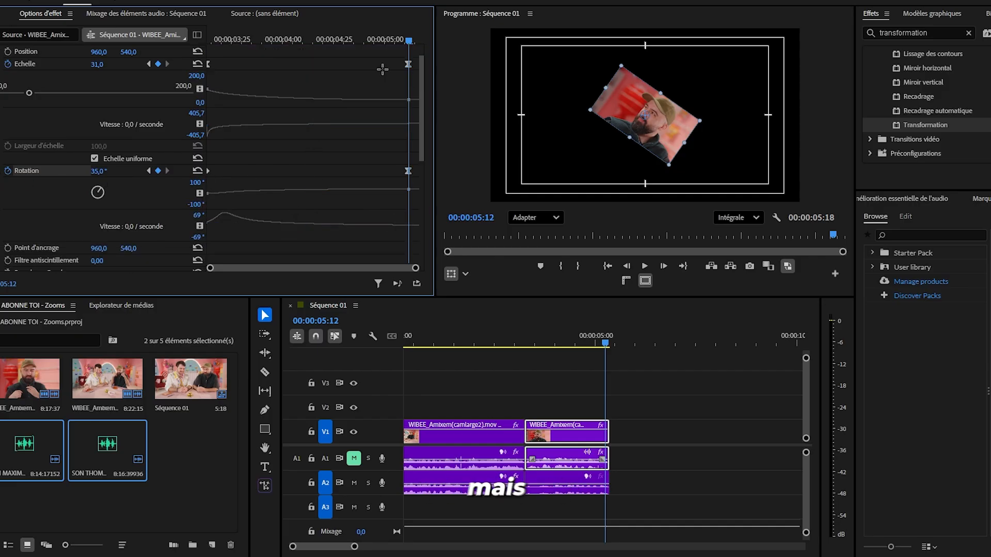
key("Up")
key("space")
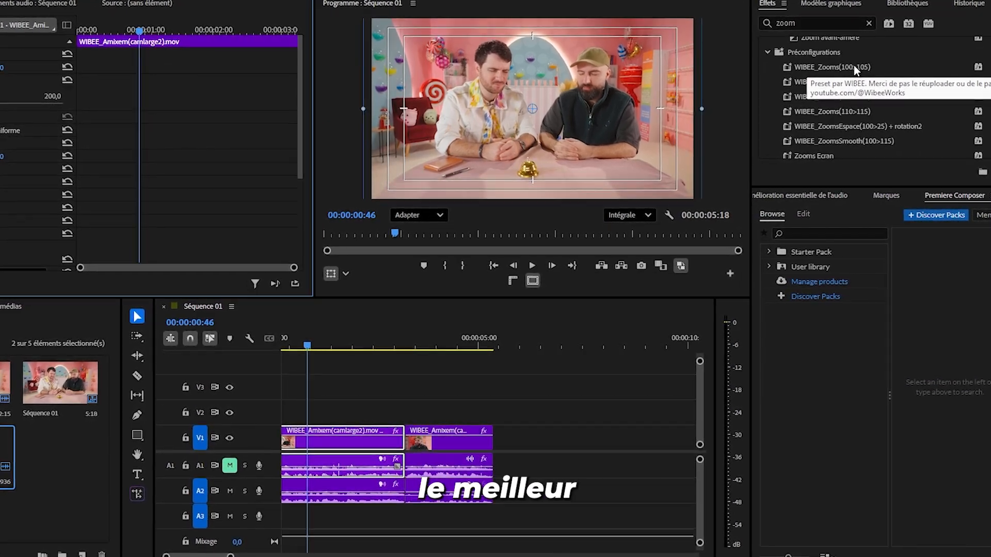
Apply the WIBEE_Zooms(100>105) preset to the first clip and play the result
left_click_drag(856, 66, 628, 183)
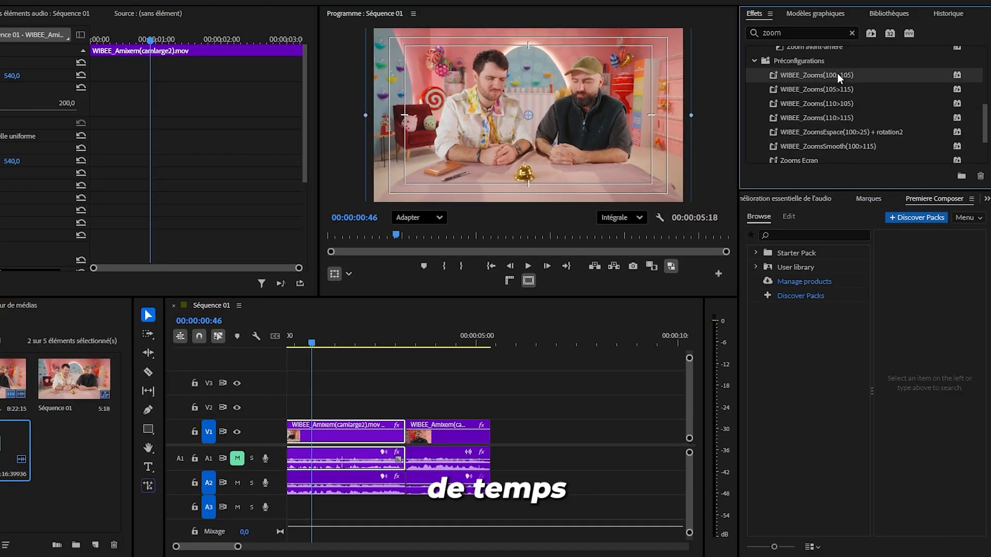
left_click_drag(369, 429, 369, 430)
key("space")
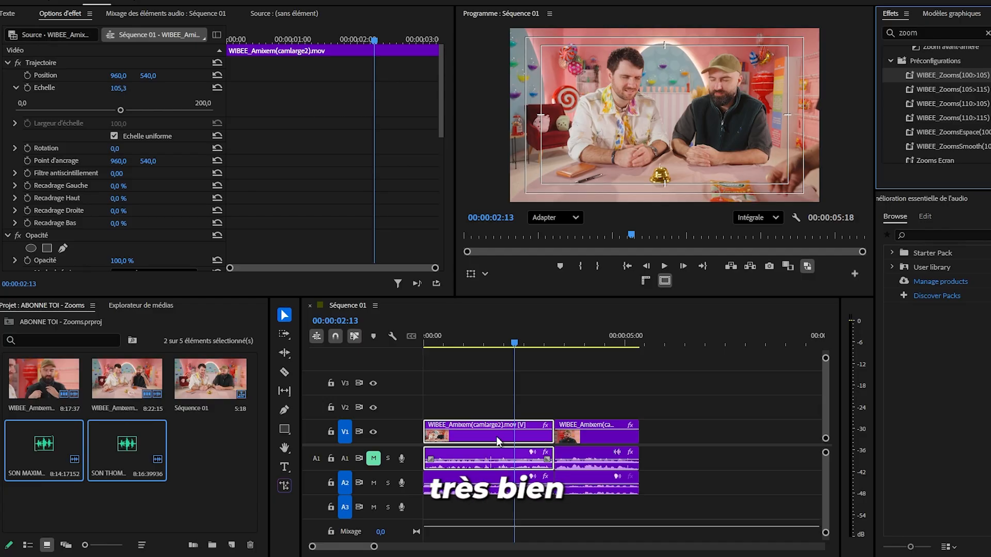
Apply the WIBEE_ZoomsEspace(100>25) + rotation2 preset to the second clip and play it back
scroll(377, 197, "down", 5)
scroll(377, 197, "down", 2)
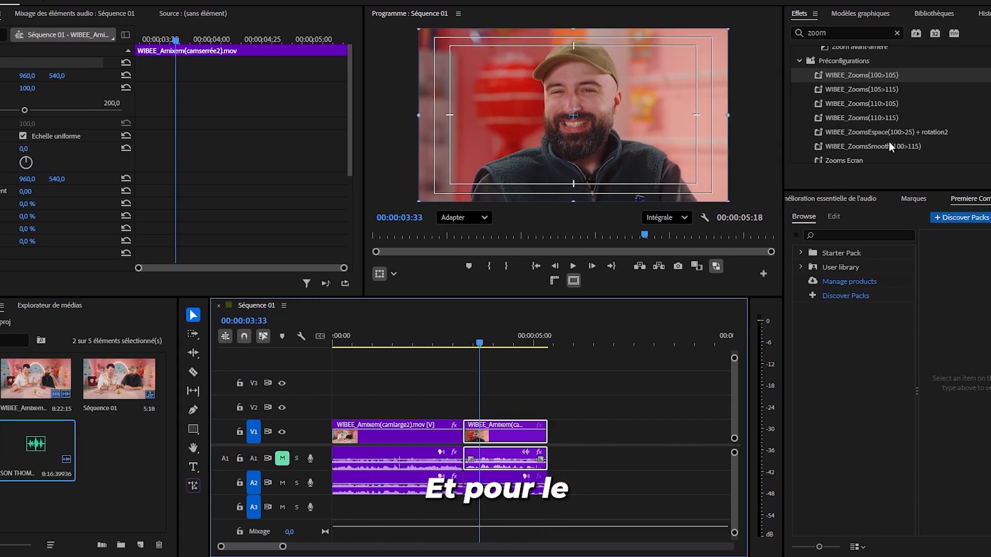
left_click_drag(856, 133, 469, 443)
left_click(436, 344)
key("space")
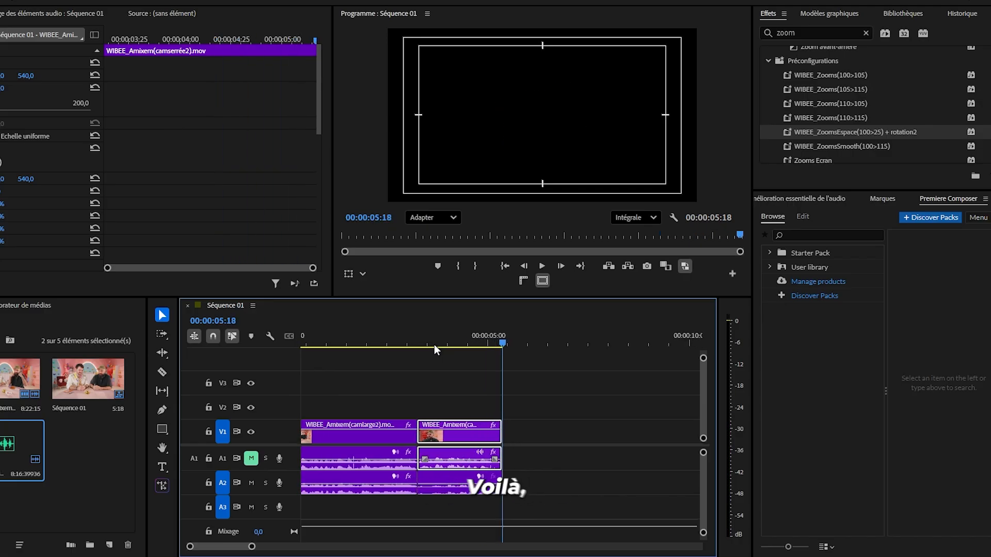
left_click(436, 341)
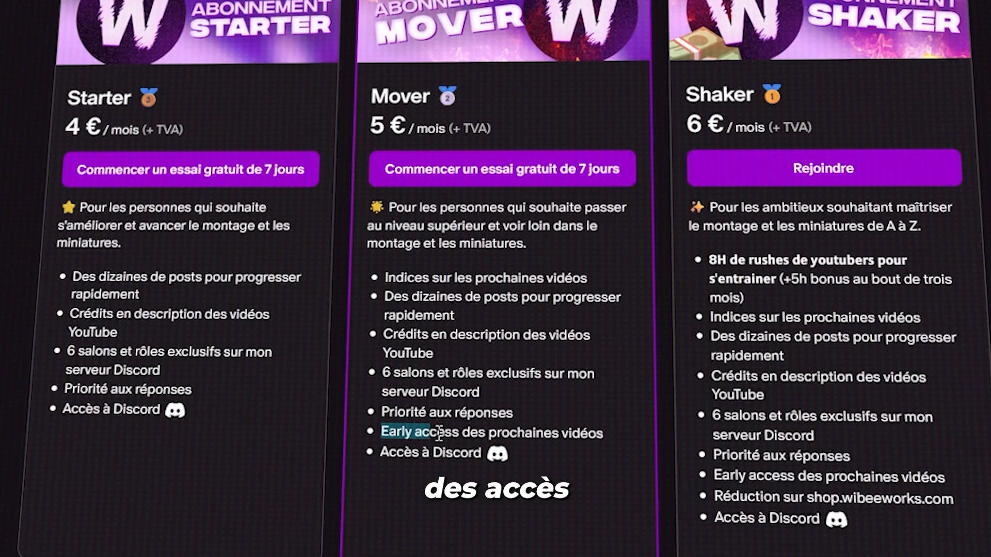
Switch to the membership page to examine the Mover plan's benefits, and look through the Discord server's acceuil channel
left_click_drag(449, 433, 606, 433)
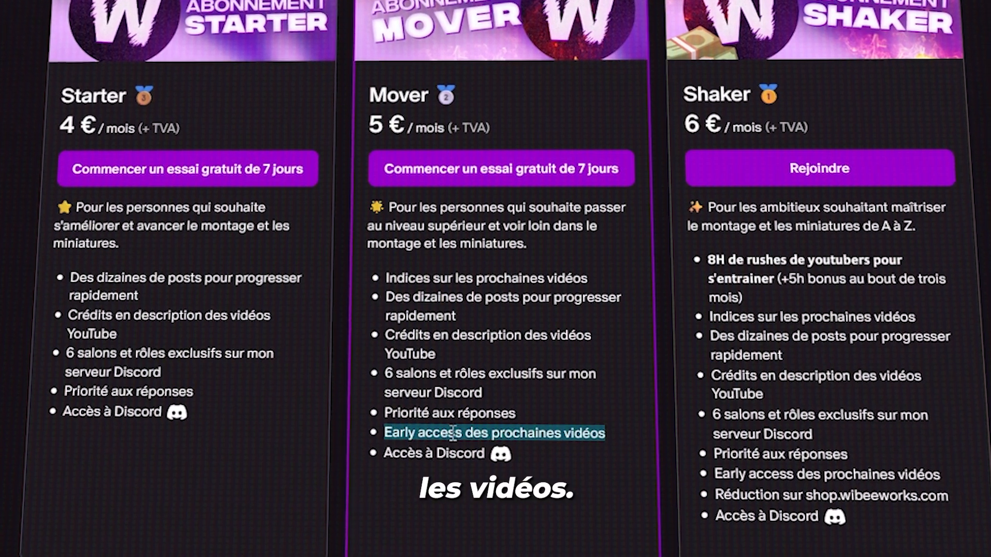
left_click_drag(457, 316, 387, 279)
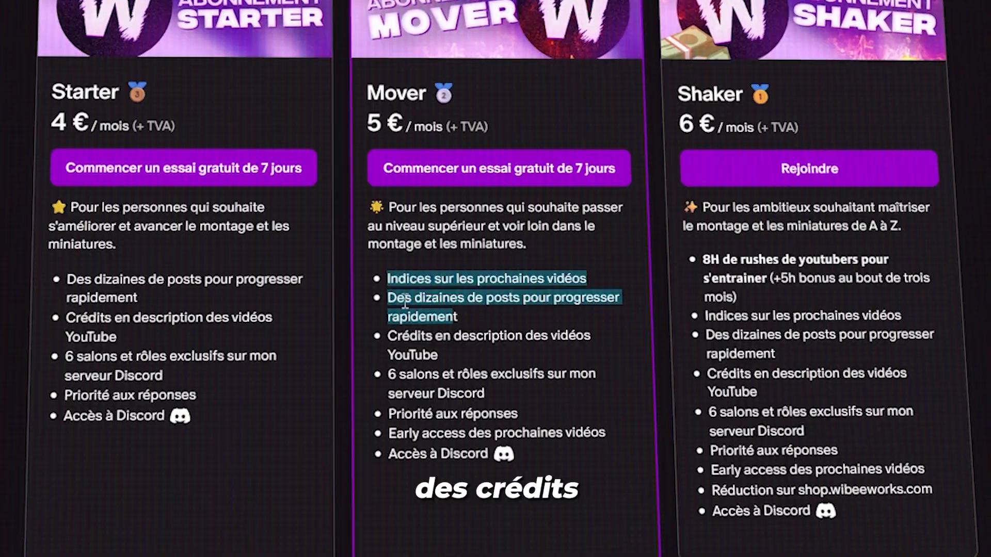
left_click(389, 372)
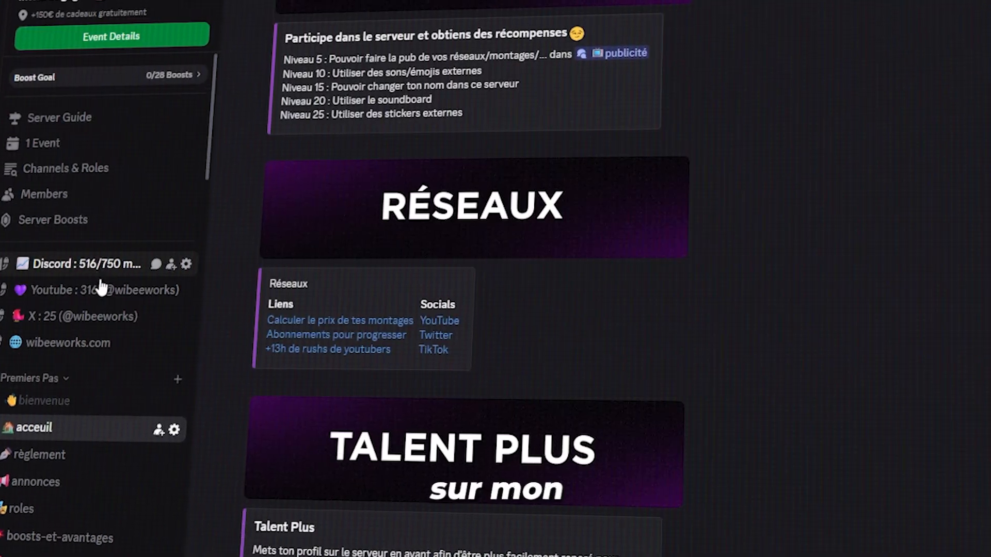
scroll(101, 288, "down", 10)
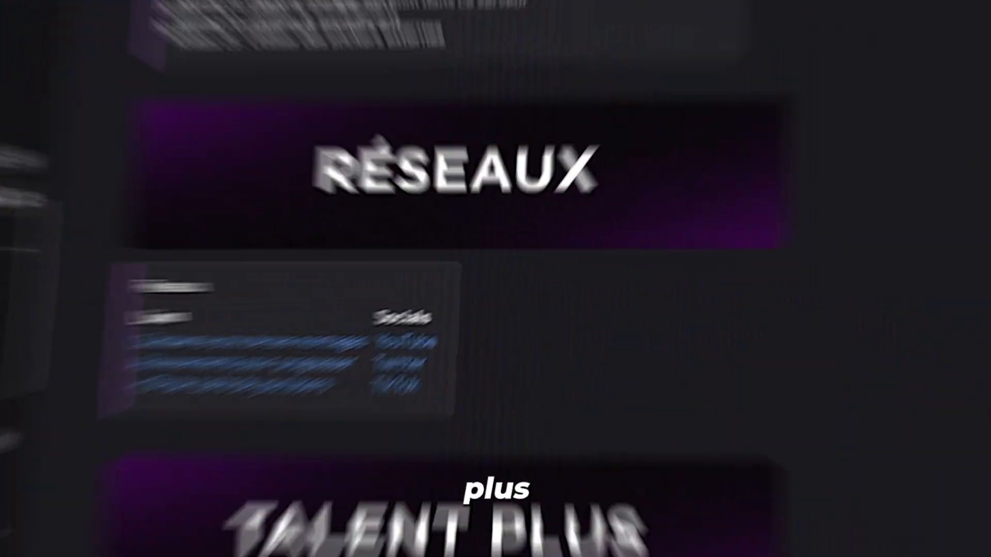